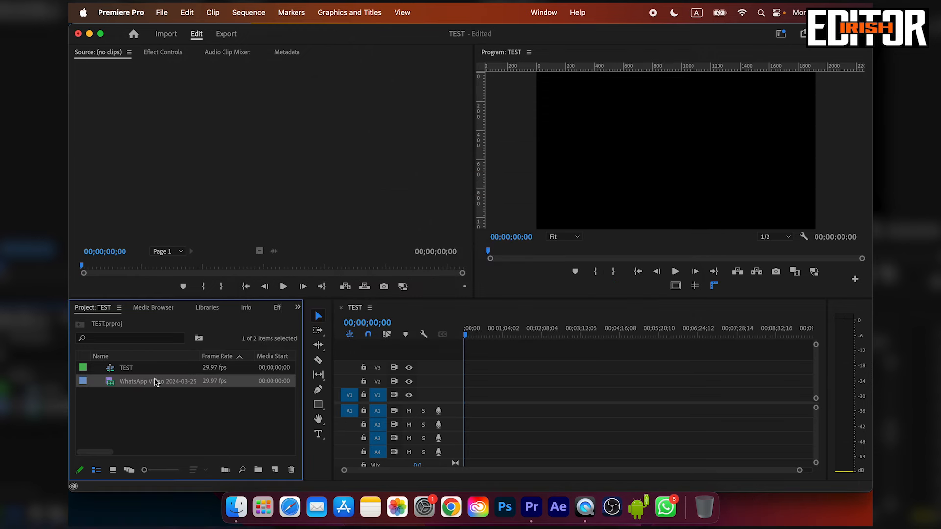
Place the WhatsApp video at the start of V1, disable the mismatch warning, and keep the existing sequence settings.
{"action": "left_click_drag", "start_coordinate": [153, 382], "coordinate": [464, 403]}
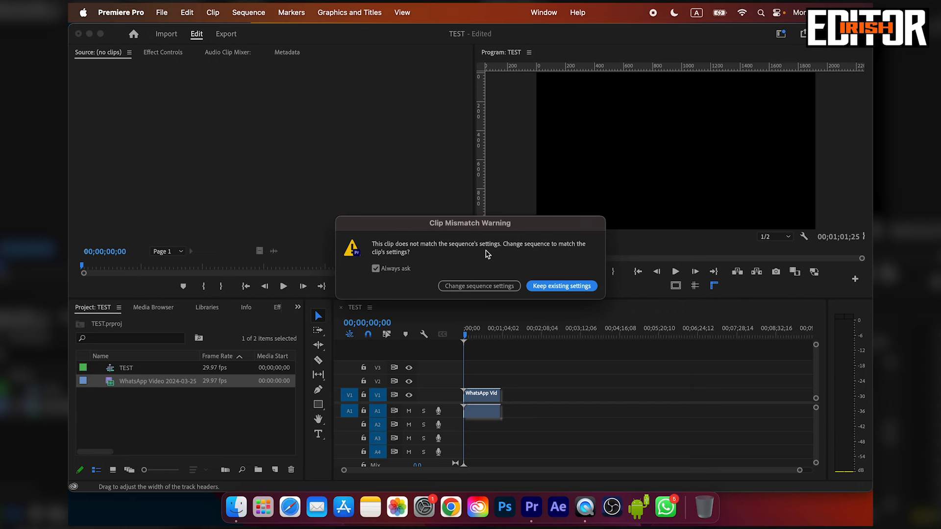
{"action": "left_click", "coordinate": [376, 269]}
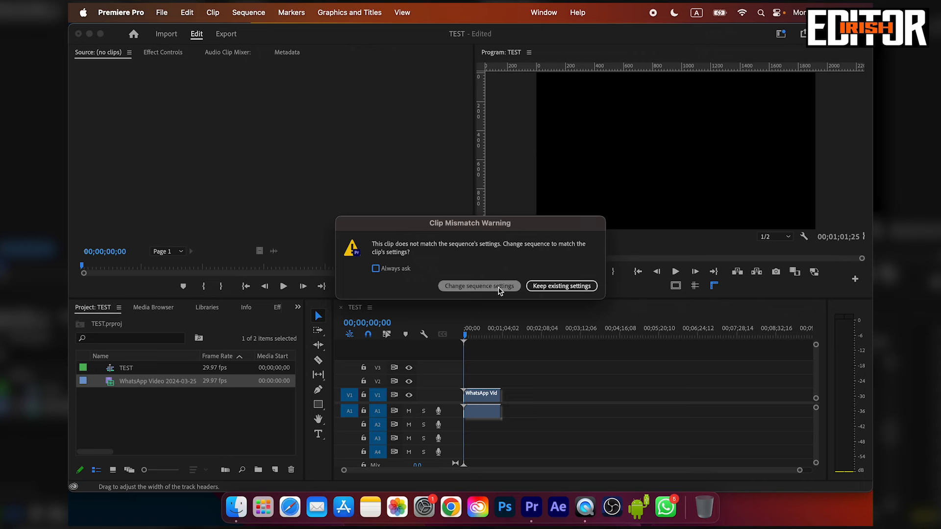
{"action": "left_click", "coordinate": [561, 286]}
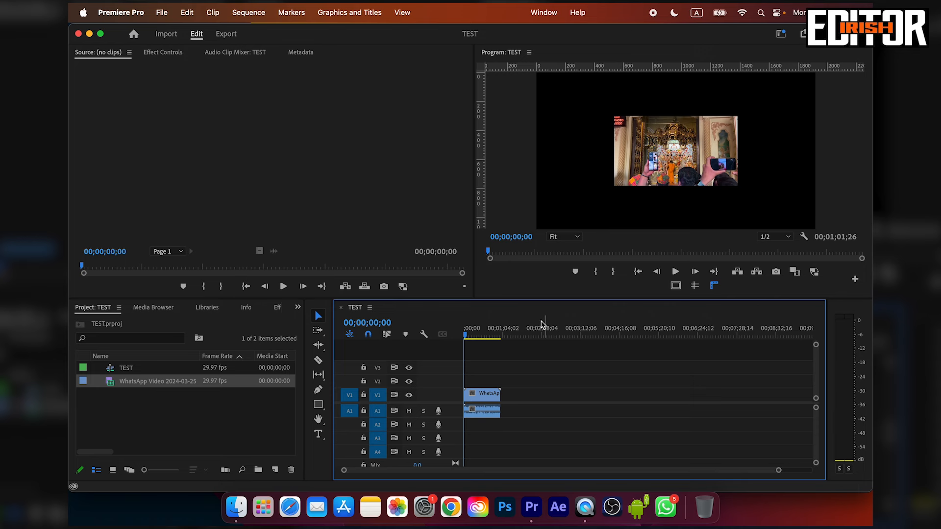
Open the clip options for the WhatsApp video, and move the clip to the sequence start with its audio on A1.
{"action": "left_click", "coordinate": [486, 397]}
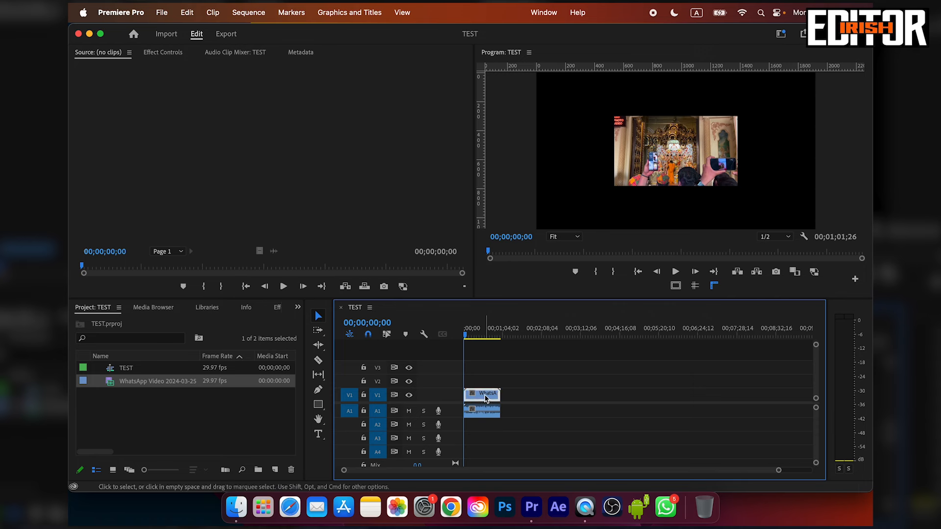
{"action": "right_click", "coordinate": [487, 398]}
{"action": "mouse_move", "coordinate": [534, 384]}
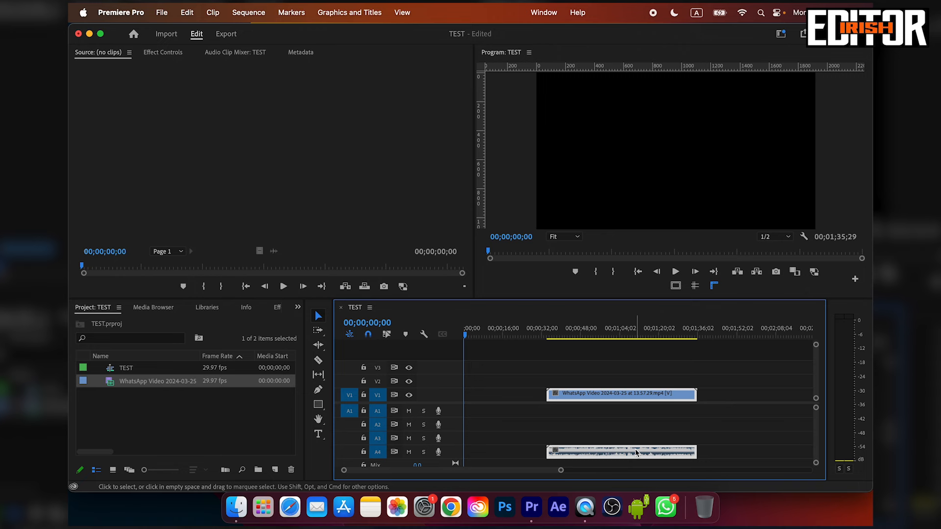
{"action": "left_click_drag", "start_coordinate": [635, 449], "coordinate": [512, 398]}
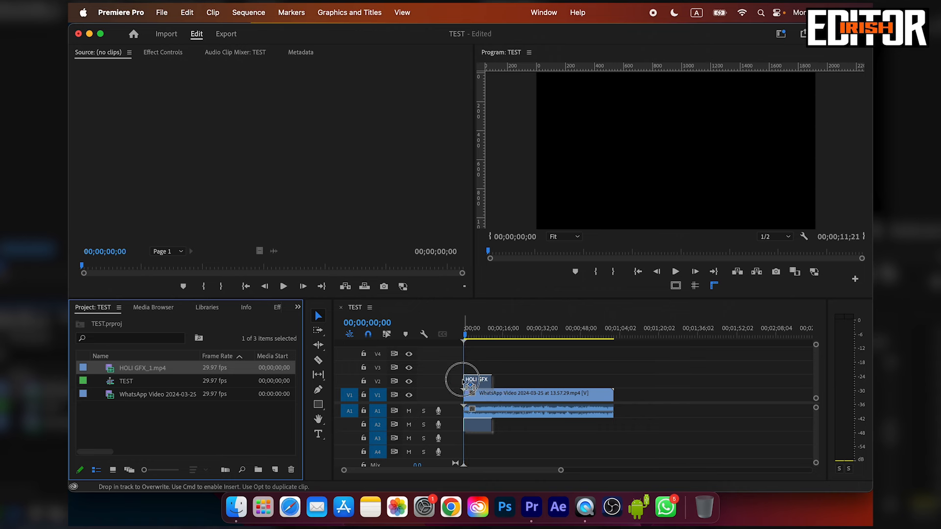
Place HOLI GFX_1.mp4 at the start of V2 above the WhatsApp clip, keeping both clips aligned to the sequence start.
{"action": "left_click_drag", "start_coordinate": [464, 379], "coordinate": [634, 398]}
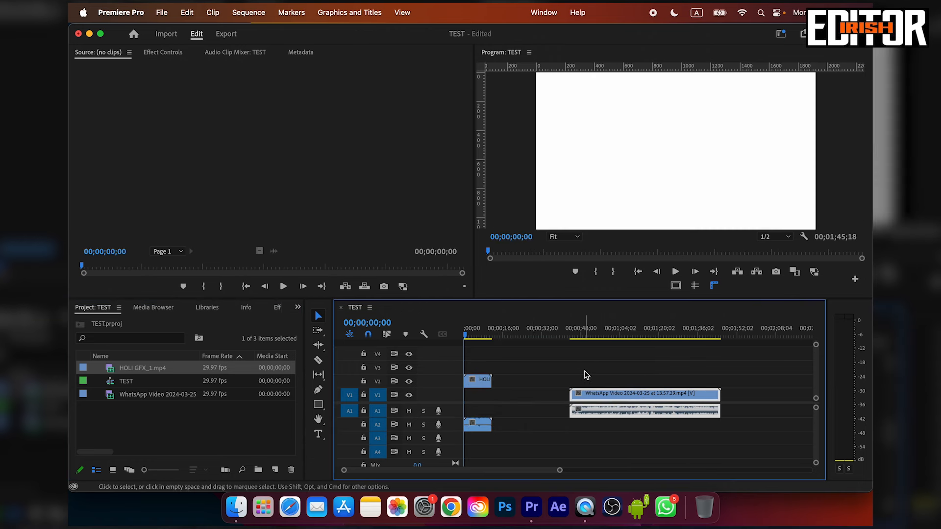
{"action": "left_click", "coordinate": [593, 378]}
{"action": "left_click", "coordinate": [502, 392]}
{"action": "key", "text": "Delete"}
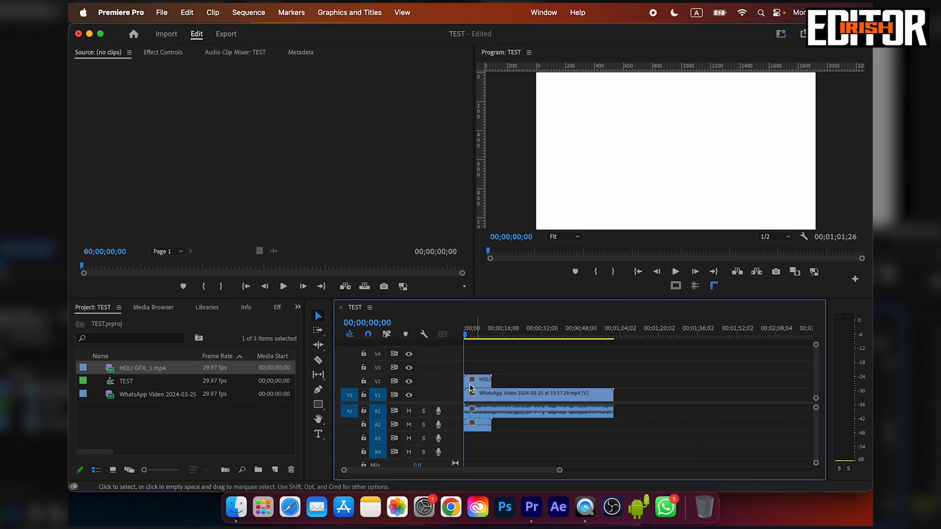
Try the Track Select Forward and Track Select Backward tools on the timeline clips.
{"action": "left_click", "coordinate": [316, 332]}
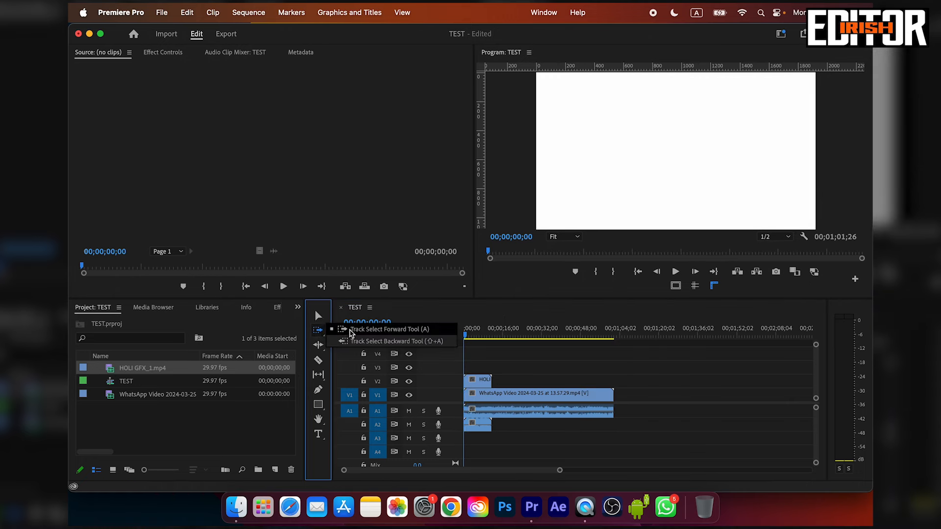
{"action": "left_click", "coordinate": [382, 329]}
{"action": "left_click", "coordinate": [472, 394]}
{"action": "left_click", "coordinate": [318, 329]}
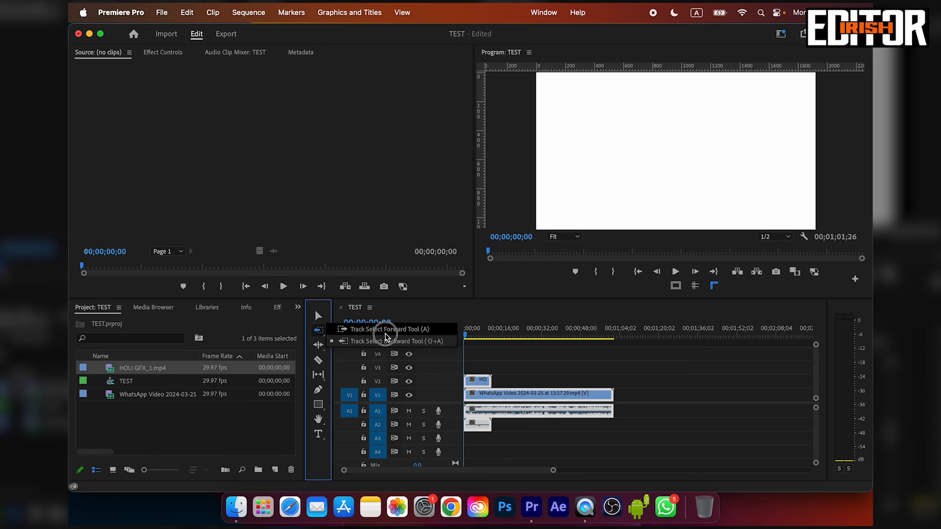
{"action": "left_click", "coordinate": [386, 333]}
Select the WhatsApp clip with the Selection tool and play the sequence from its start up to 00;00;04;17.
{"action": "left_click", "coordinate": [318, 316]}
{"action": "left_click_drag", "start_coordinate": [565, 376], "coordinate": [478, 403]}
{"action": "key", "text": "Home"}
{"action": "key", "text": "space"}
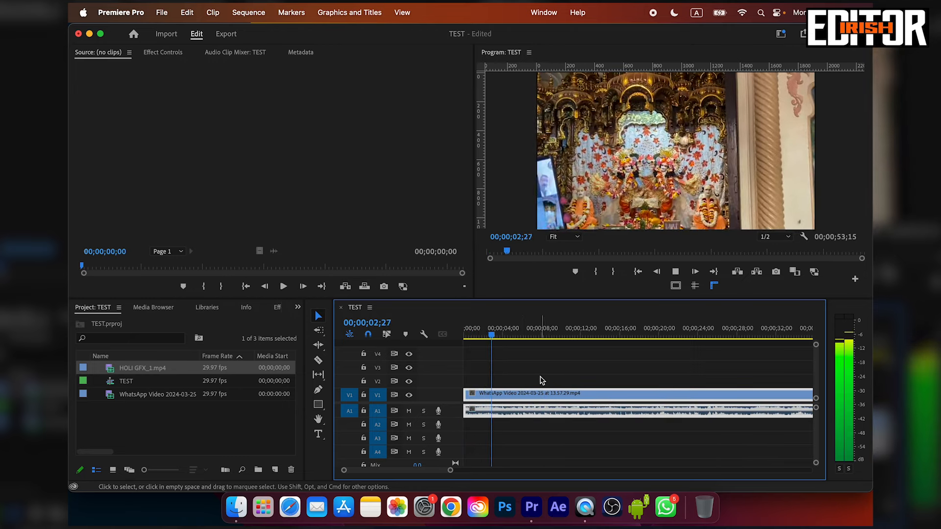
{"action": "key", "text": "space"}
Cut the WhatsApp clip at 00;00;04;17 with the Razor tool, delete the remainder after the cut, and save the project.
{"action": "left_click", "coordinate": [318, 361]}
{"action": "left_click", "coordinate": [507, 395]}
{"action": "left_click", "coordinate": [322, 317]}
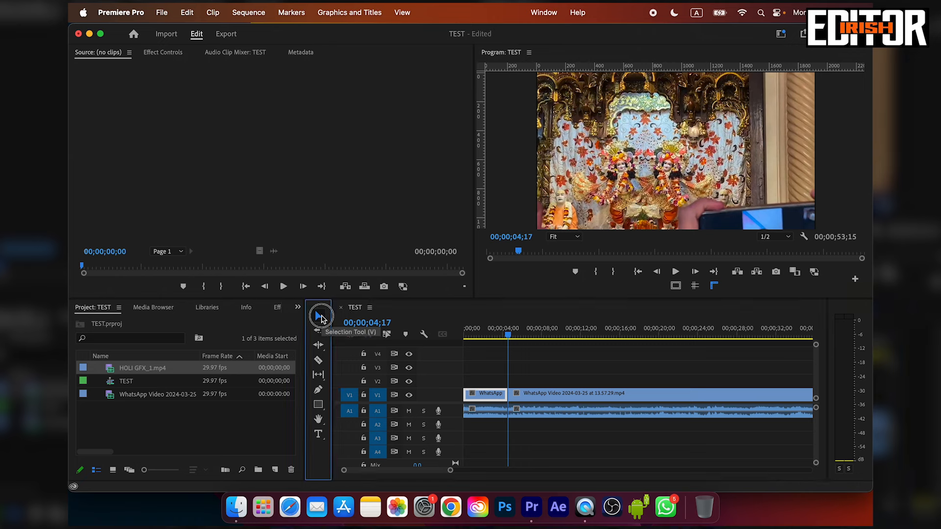
{"action": "left_click_drag", "start_coordinate": [522, 376], "coordinate": [556, 422]}
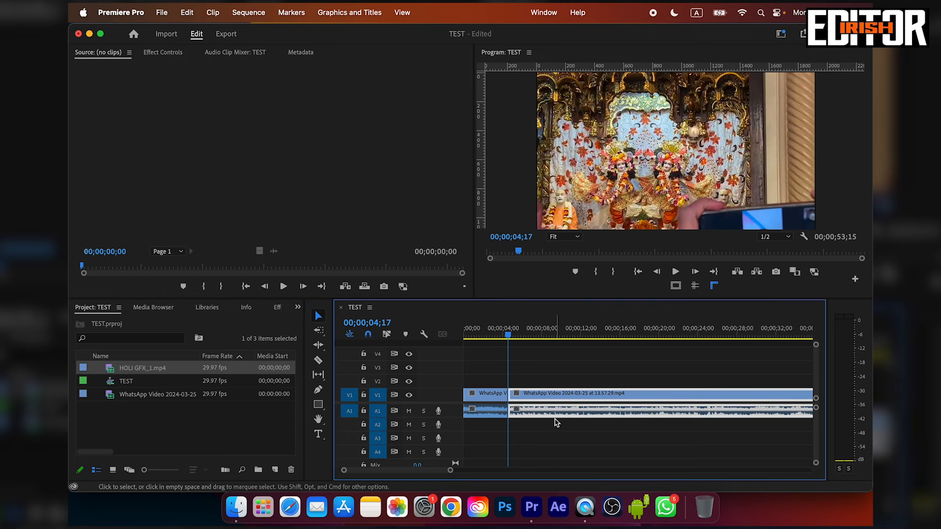
{"action": "key", "text": "Delete"}
{"action": "left_click_drag", "start_coordinate": [507, 335], "coordinate": [464, 334]}
{"action": "key", "text": "super+s"}
Draw a freeform curved shape over the temple footage with the Pen tool.
{"action": "left_click", "coordinate": [318, 390]}
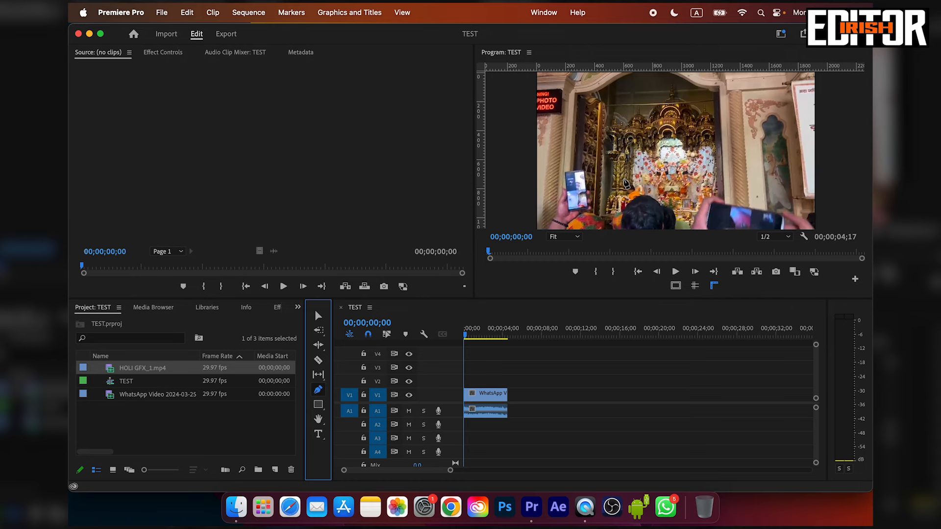
{"action": "left_click", "coordinate": [609, 153]}
{"action": "left_click", "coordinate": [661, 127]}
{"action": "left_click_drag", "start_coordinate": [746, 123], "coordinate": [748, 153]}
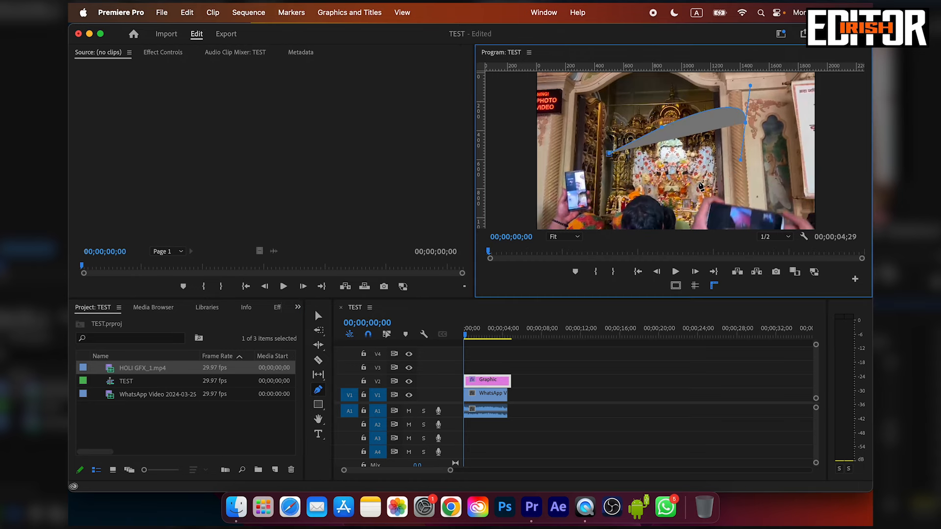
{"action": "left_click_drag", "start_coordinate": [693, 183], "coordinate": [654, 187]}
{"action": "left_click_drag", "start_coordinate": [613, 160], "coordinate": [651, 174]}
{"action": "left_click_drag", "start_coordinate": [812, 186], "coordinate": [823, 164]}
{"action": "left_click_drag", "start_coordinate": [800, 110], "coordinate": [789, 93]}
{"action": "left_click_drag", "start_coordinate": [719, 80], "coordinate": [651, 94]}
{"action": "left_click_drag", "start_coordinate": [646, 147], "coordinate": [675, 147]}
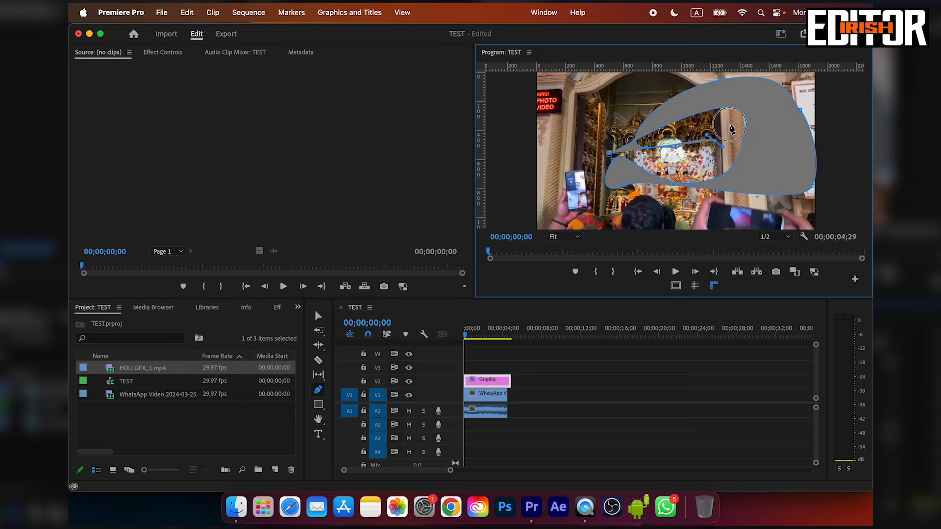
Delete the pen-drawn graphic from V2.
{"action": "left_click", "coordinate": [508, 386]}
{"action": "key", "text": "v"}
{"action": "left_click", "coordinate": [496, 378]}
{"action": "key", "text": "Delete"}
Zoom into the timeline and pan back and forth along the WhatsApp clip with the Hand tool.
{"action": "key", "text": "equal"}
{"action": "key", "text": "equal"}
{"action": "left_click", "coordinate": [318, 420]}
{"action": "left_click_drag", "start_coordinate": [701, 402], "coordinate": [632, 404]}
{"action": "left_click_drag", "start_coordinate": [758, 405], "coordinate": [667, 403]}
{"action": "left_click_drag", "start_coordinate": [567, 401], "coordinate": [721, 404]}
{"action": "left_click_drag", "start_coordinate": [533, 396], "coordinate": [569, 403]}
{"action": "left_click_drag", "start_coordinate": [737, 404], "coordinate": [561, 402]}
{"action": "left_click_drag", "start_coordinate": [559, 403], "coordinate": [618, 405]}
{"action": "left_click_drag", "start_coordinate": [527, 395], "coordinate": [675, 409]}
Zoom the timeline in and out around the WhatsApp clip with the Zoom tool.
{"action": "key", "text": "z"}
{"action": "left_click", "coordinate": [531, 400]}
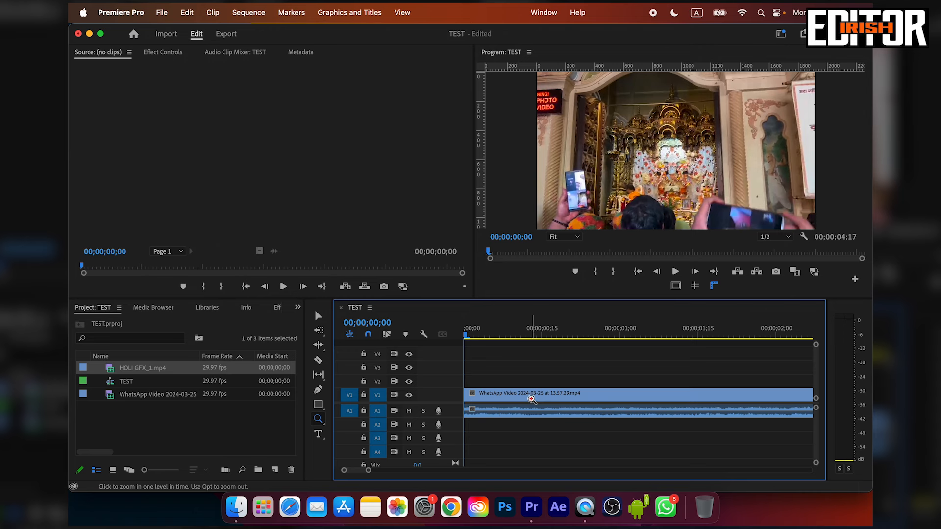
{"action": "left_click", "coordinate": [532, 398], "text": "alt"}
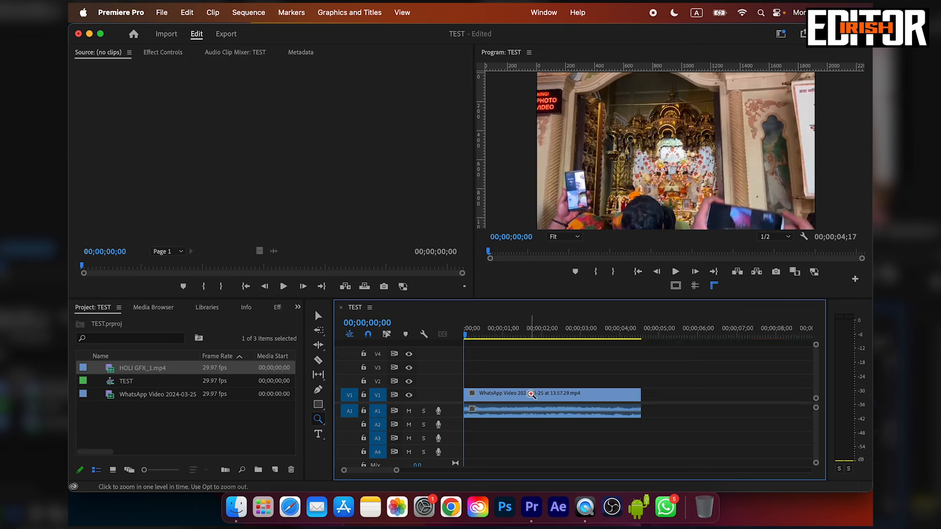
{"action": "left_click", "coordinate": [526, 394]}
{"action": "left_click", "coordinate": [526, 394], "text": "alt"}
{"action": "left_click", "coordinate": [525, 394], "text": "alt"}
{"action": "left_click", "coordinate": [526, 395], "text": "alt"}
Add a text layer over the footage with the Type tool, switch to Hindi transliteration input, and enter "ra".
{"action": "left_click", "coordinate": [318, 434]}
{"action": "left_click", "coordinate": [584, 163]}
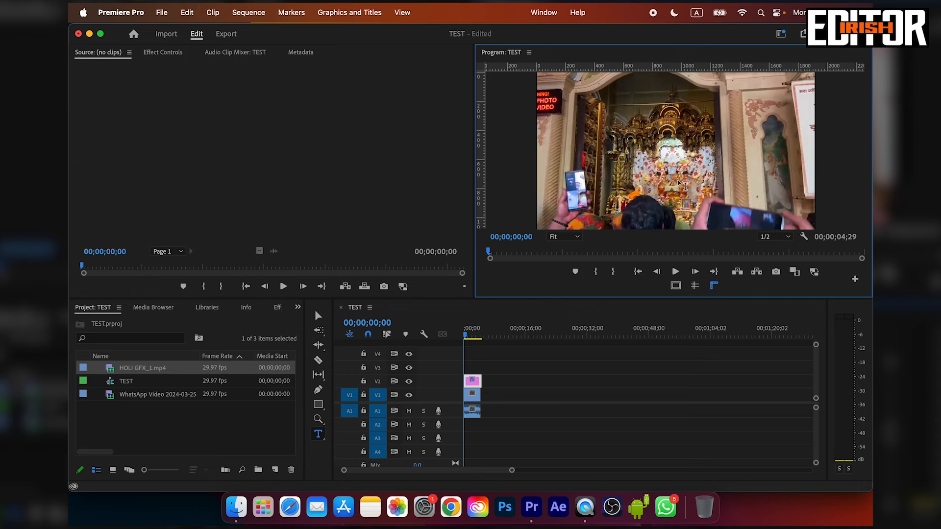
{"action": "key", "text": "ctrl+space"}
{"action": "key", "text": "ctrl+space"}
{"action": "key", "text": "ctrl+space"}
{"action": "key", "text": "ctrl+space"}
{"action": "key", "text": "ctrl+space"}
{"action": "key", "text": "ctrl+space"}
{"action": "key", "text": "ctrl+space"}
{"action": "key", "text": "ctrl+space"}
{"action": "type", "text": "ra"}
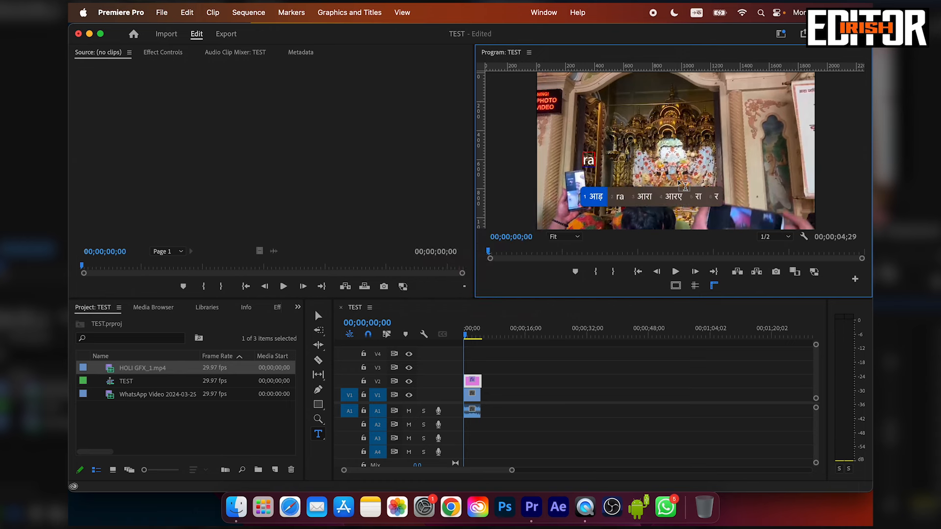
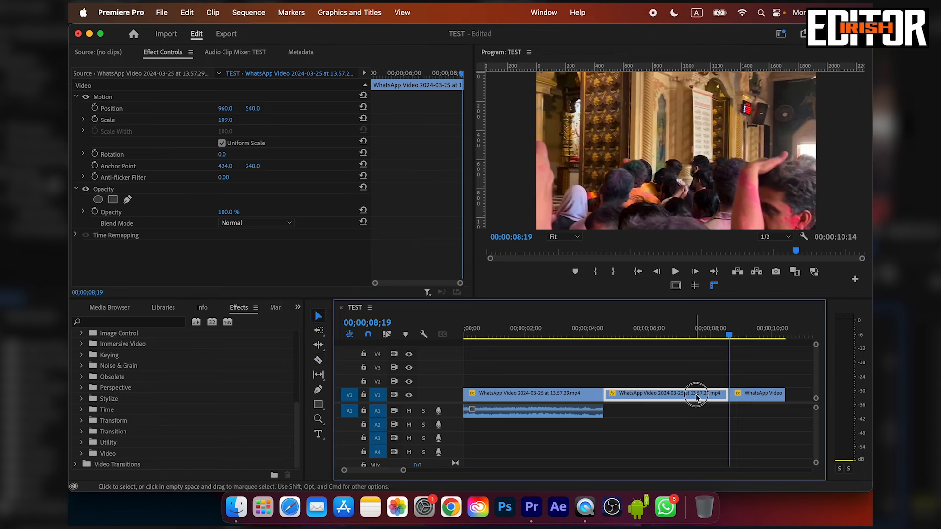
Remove the middle WhatsApp clip from V1, close its gap, and move the playhead to the remaining cut.
{"action": "left_click", "coordinate": [697, 394]}
{"action": "key", "text": "Delete"}
{"action": "left_click_drag", "start_coordinate": [606, 326], "coordinate": [602, 327]}
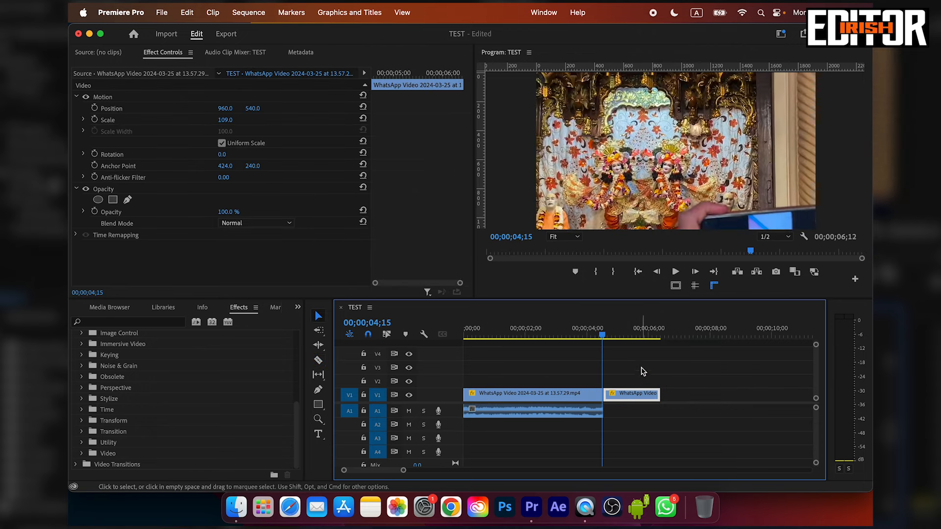
Delete the audio clip from A1 and save the project.
{"action": "left_click", "coordinate": [593, 415]}
{"action": "key", "text": "Delete"}
{"action": "key", "text": "super+s"}
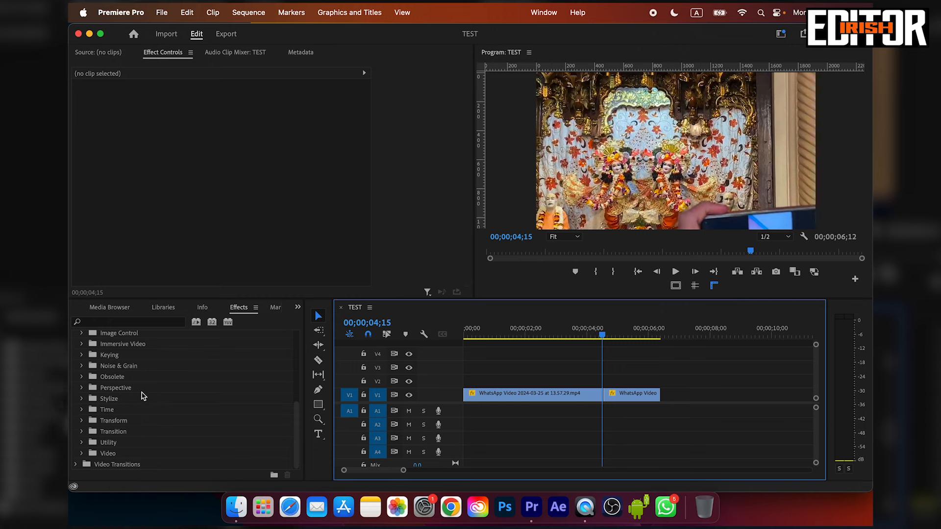
Apply the Cross Dissolve video transition from the Dissolve group to the cut between the two V1 clips.
{"action": "left_click", "coordinate": [76, 464]}
{"action": "scroll", "coordinate": [147, 425], "scroll_direction": "down", "scroll_amount": 3}
{"action": "scroll", "coordinate": [147, 424], "scroll_direction": "down", "scroll_amount": 5}
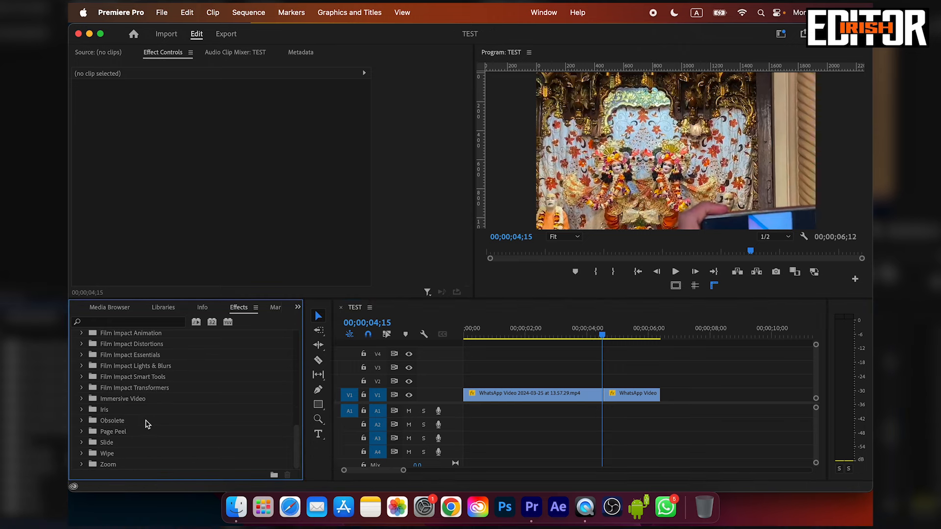
{"action": "scroll", "coordinate": [96, 434], "scroll_direction": "up", "scroll_amount": 5}
{"action": "left_click", "coordinate": [82, 388]}
{"action": "left_click_drag", "start_coordinate": [125, 409], "coordinate": [603, 395]}
{"action": "mouse_move", "coordinate": [602, 336]}
{"action": "left_mouse_down"}
{"action": "mouse_move", "coordinate": [601, 347]}
{"action": "mouse_move", "coordinate": [611, 342]}
{"action": "mouse_move", "coordinate": [598, 353]}
{"action": "left_mouse_up"}
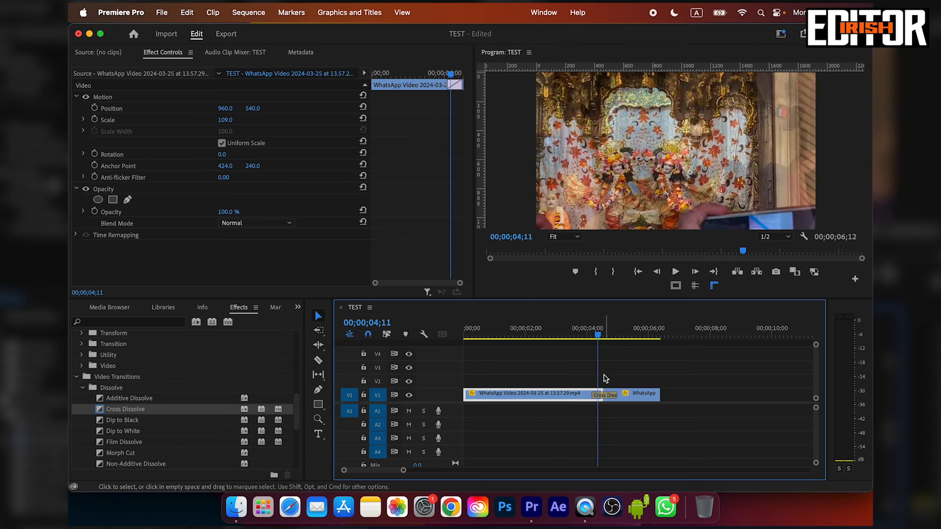
Lengthen the Cross Dissolve to a duration of 00;00;01;08 and play through it.
{"action": "left_click", "coordinate": [611, 399]}
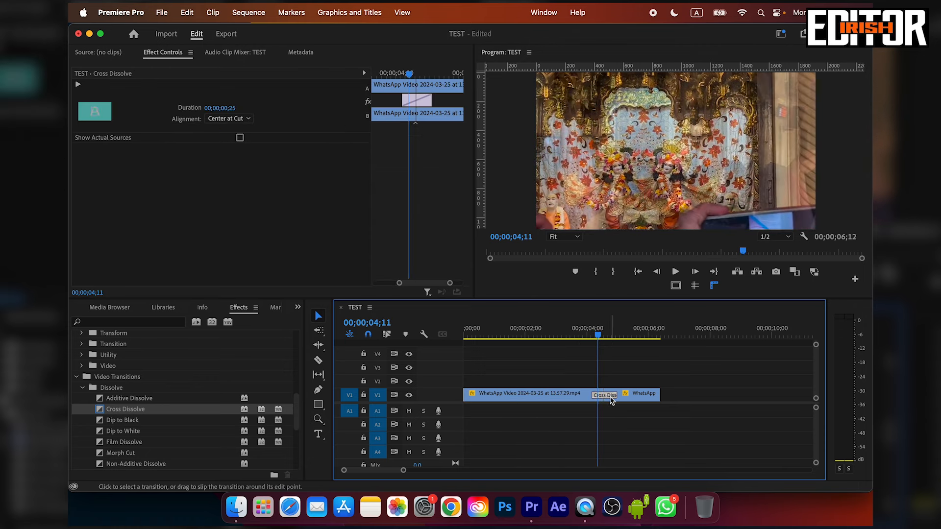
{"action": "key", "text": "equal"}
{"action": "key", "text": "equal"}
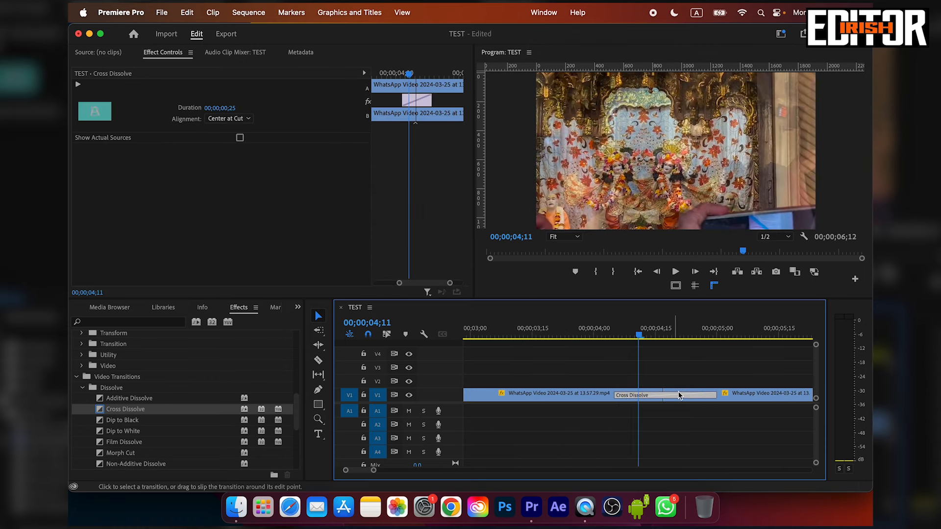
{"action": "left_click_drag", "start_coordinate": [713, 398], "coordinate": [745, 397]}
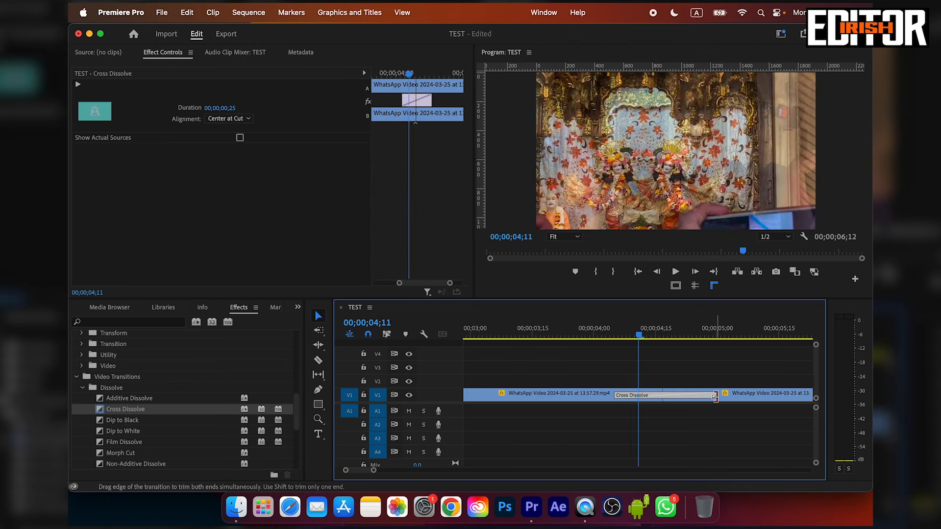
{"action": "key", "text": "space"}
{"action": "key", "text": "space"}
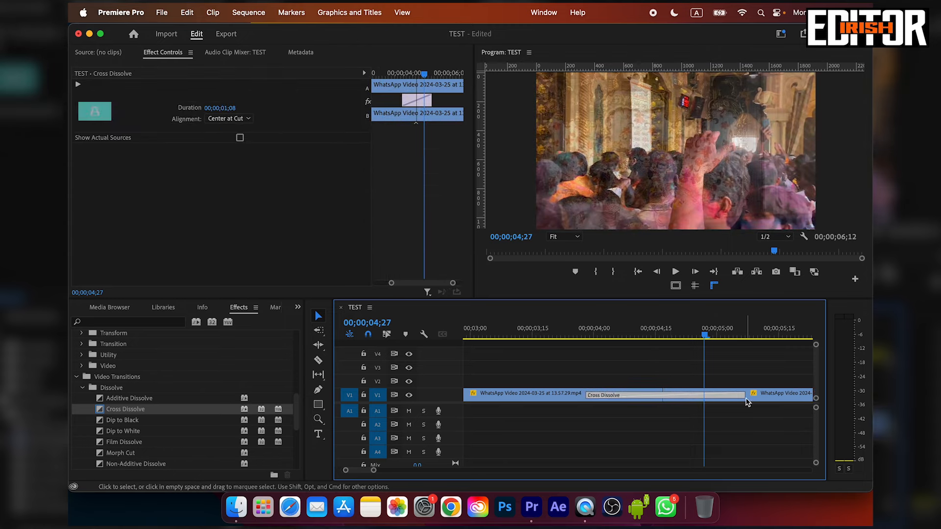
Extend the Cross Dissolve to a duration of 00;00;02;28 and play the slower blend from its start.
{"action": "key", "text": "minus"}
{"action": "key", "text": "minus"}
{"action": "left_click_drag", "start_coordinate": [624, 394], "coordinate": [649, 395]}
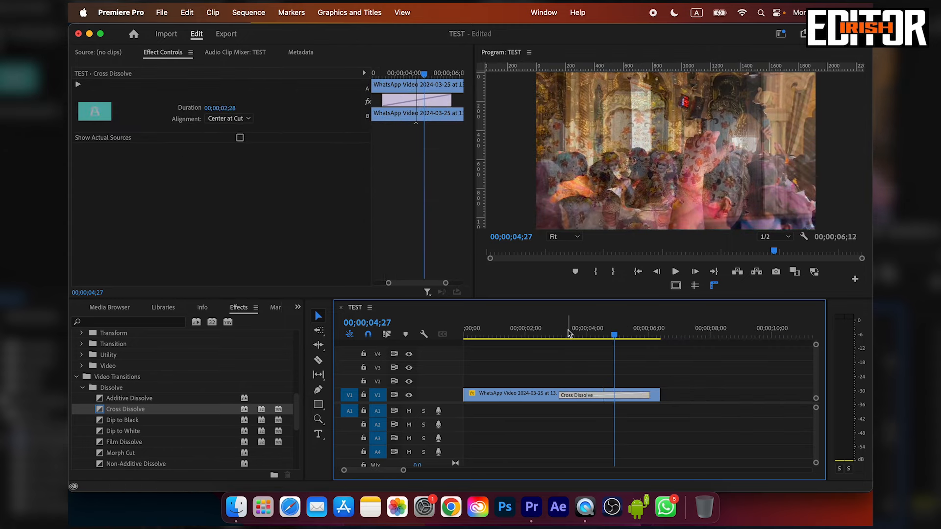
{"action": "left_click", "coordinate": [563, 333]}
{"action": "key", "text": "space"}
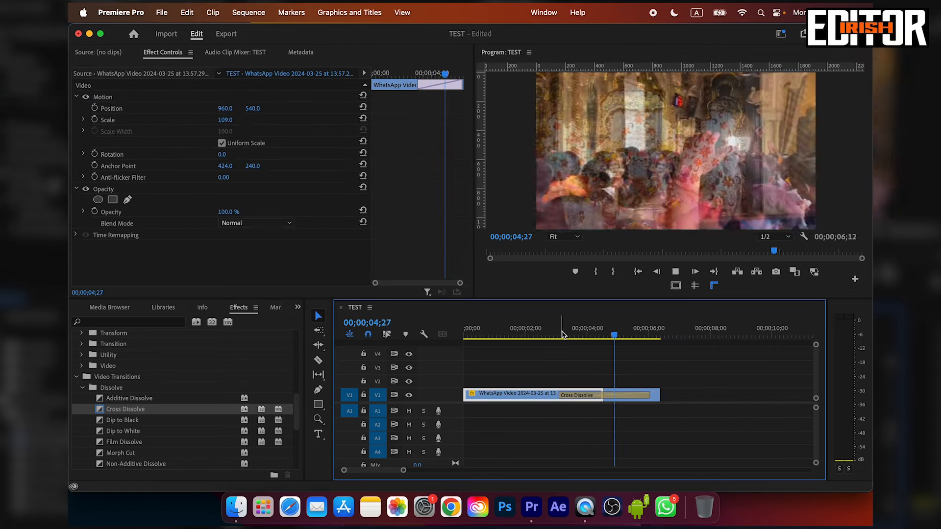
{"action": "key", "text": "space"}
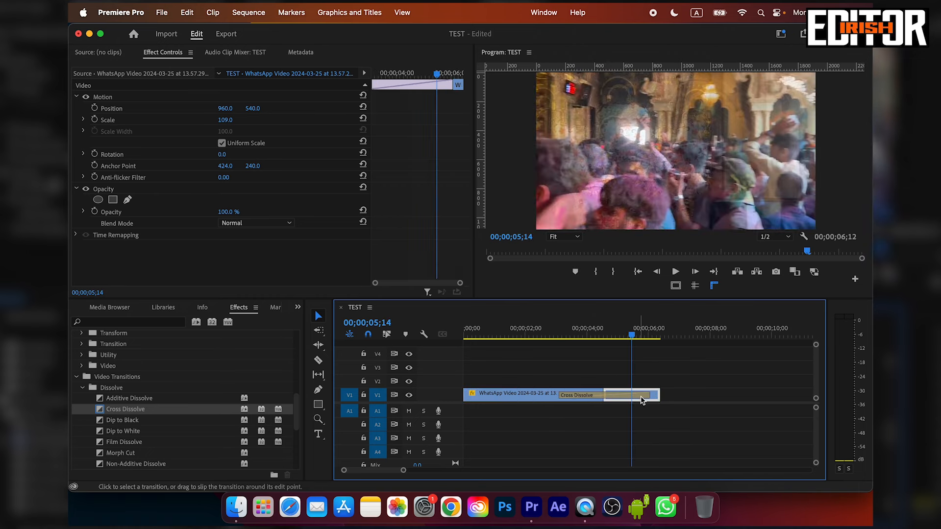
Shorten the Cross Dissolve to about one second around the cut and save the project.
{"action": "left_click_drag", "start_coordinate": [647, 397], "coordinate": [621, 397]}
{"action": "left_click", "coordinate": [604, 363]}
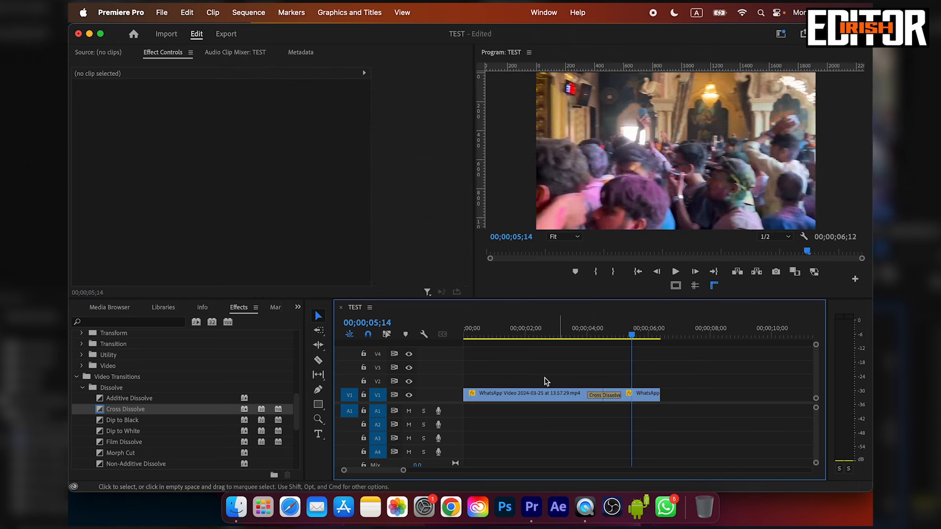
{"action": "key", "text": "super+s"}
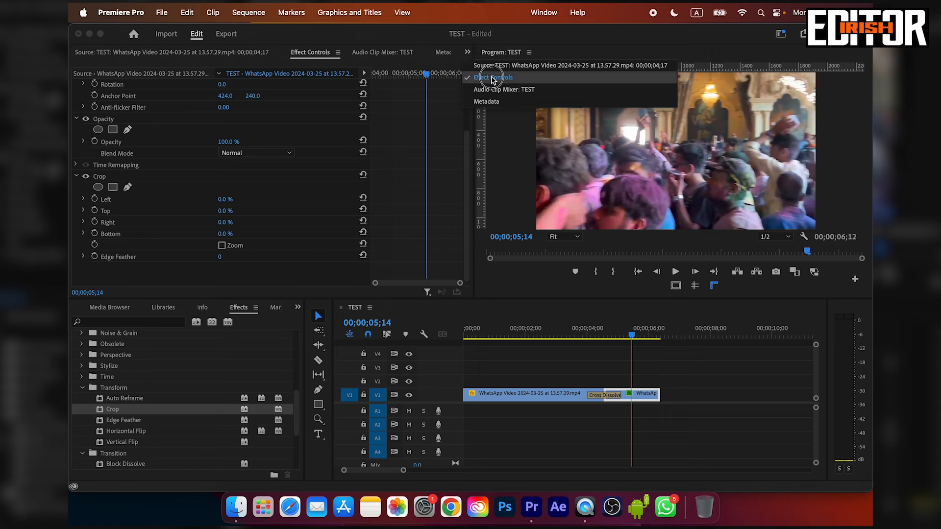
Adjust the Crop effect's Left and Top values on the second V1 clip.
{"action": "left_click", "coordinate": [410, 126]}
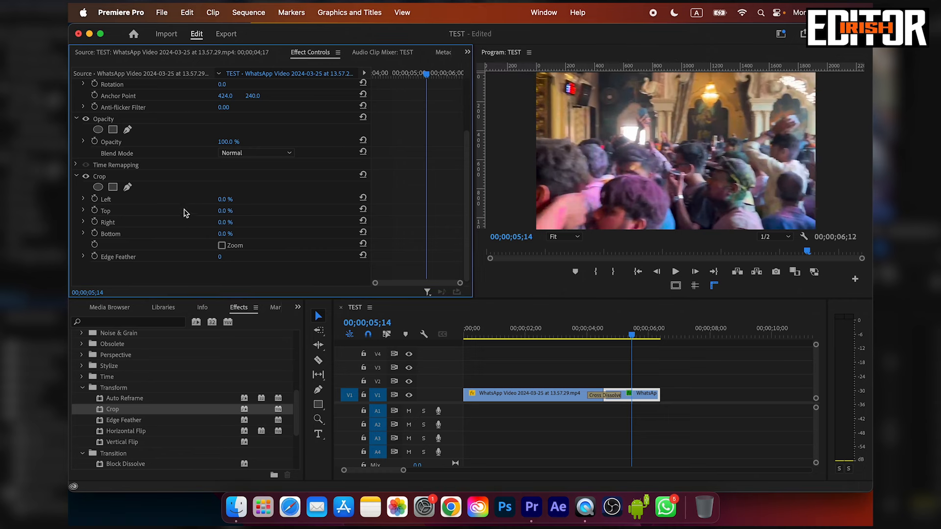
{"action": "left_click", "coordinate": [167, 178]}
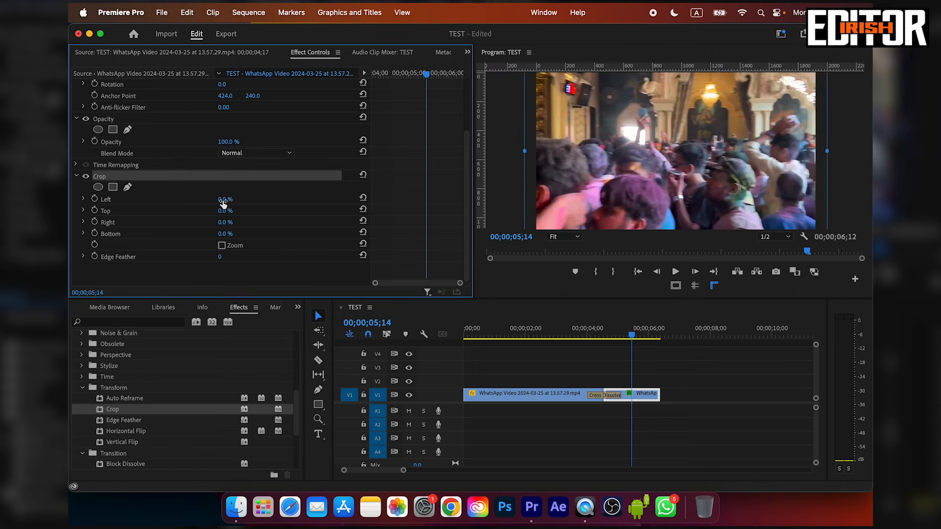
{"action": "left_click_drag", "start_coordinate": [223, 200], "coordinate": [244, 200]}
{"action": "left_click_drag", "start_coordinate": [224, 211], "coordinate": [238, 234]}
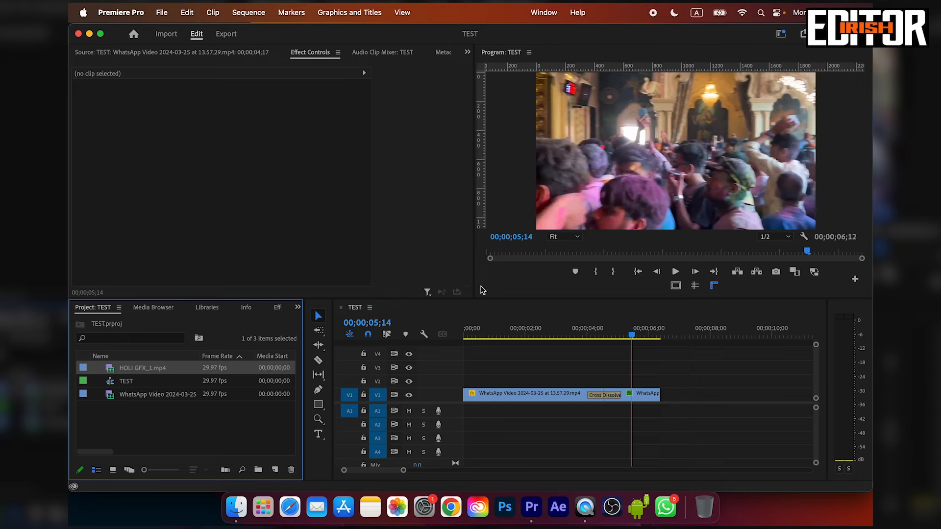
Load the WhatsApp video into the Source monitor and mark its In point at 00:00:38:15 and Out point at 00:00:43:01.
{"action": "double_click", "coordinate": [149, 394]}
{"action": "key", "text": "space"}
{"action": "left_click_drag", "start_coordinate": [223, 273], "coordinate": [318, 272]}
{"action": "left_click", "coordinate": [204, 286]}
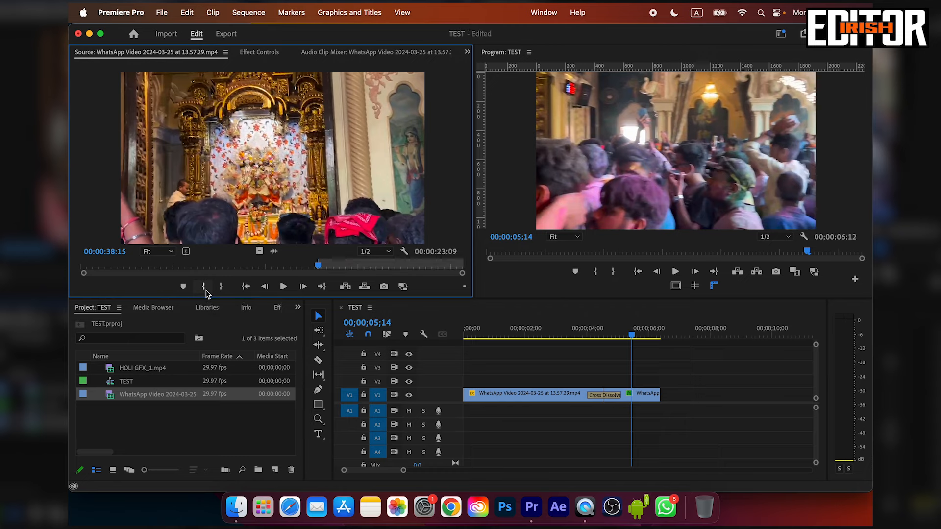
{"action": "left_click_drag", "start_coordinate": [324, 273], "coordinate": [347, 267]}
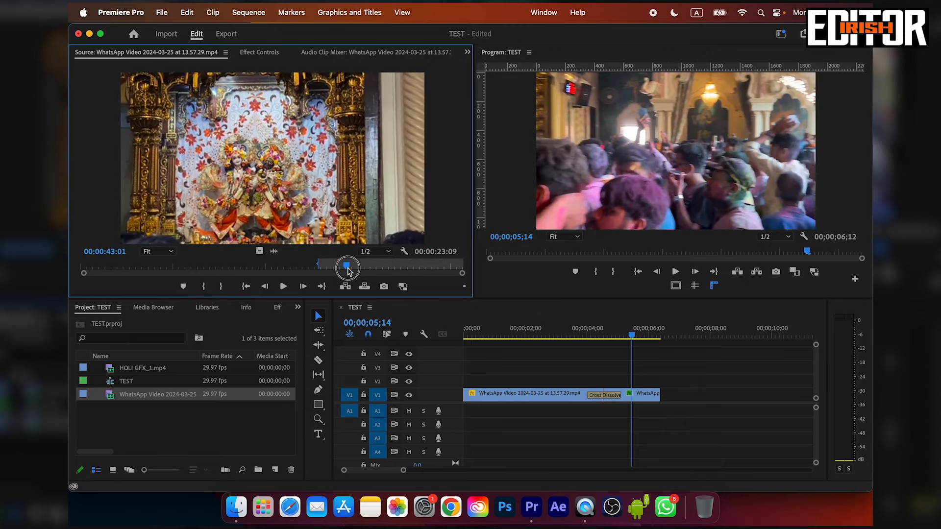
{"action": "left_click", "coordinate": [222, 286]}
Place the marked source range on V1 and A1 a short gap after the existing clips, and play it.
{"action": "left_click_drag", "start_coordinate": [271, 162], "coordinate": [677, 409]}
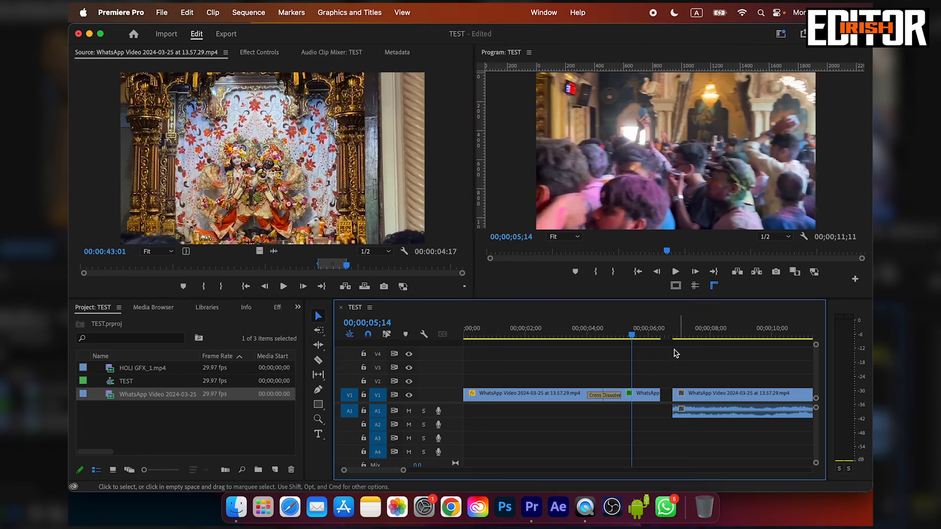
{"action": "left_click", "coordinate": [670, 333]}
{"action": "key", "text": "space"}
Fit the newly placed WhatsApp clip to the sequence frame size and play it to check the framing.
{"action": "left_click", "coordinate": [701, 403]}
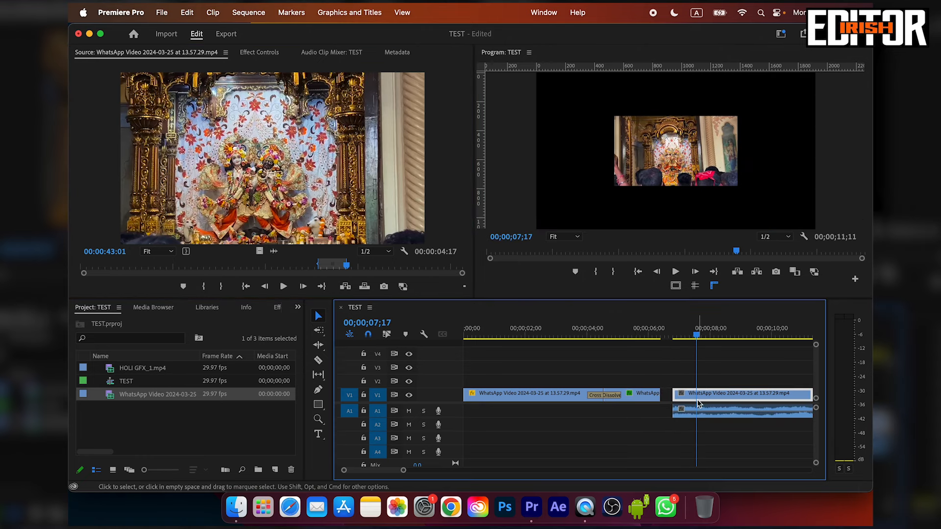
{"action": "left_click", "coordinate": [711, 396]}
{"action": "left_click", "coordinate": [711, 395]}
{"action": "right_click", "coordinate": [711, 398]}
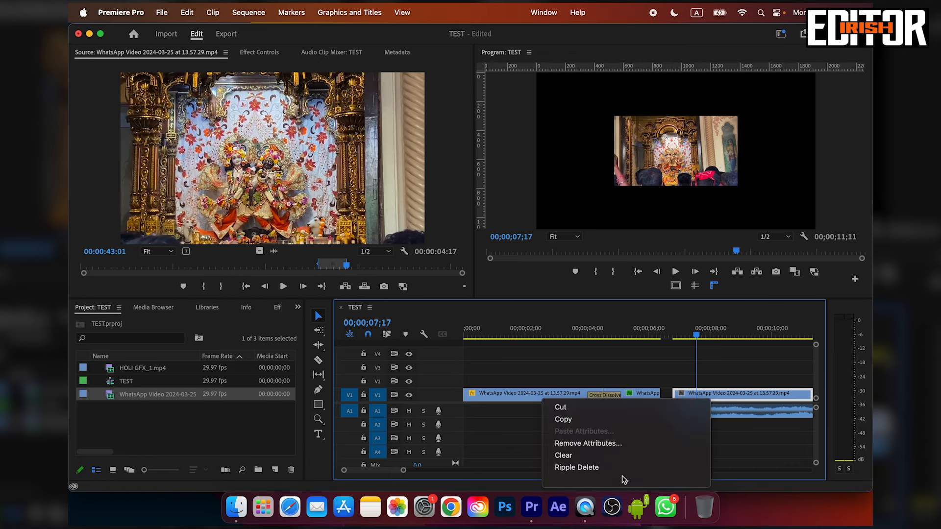
{"action": "mouse_move", "coordinate": [622, 483]}
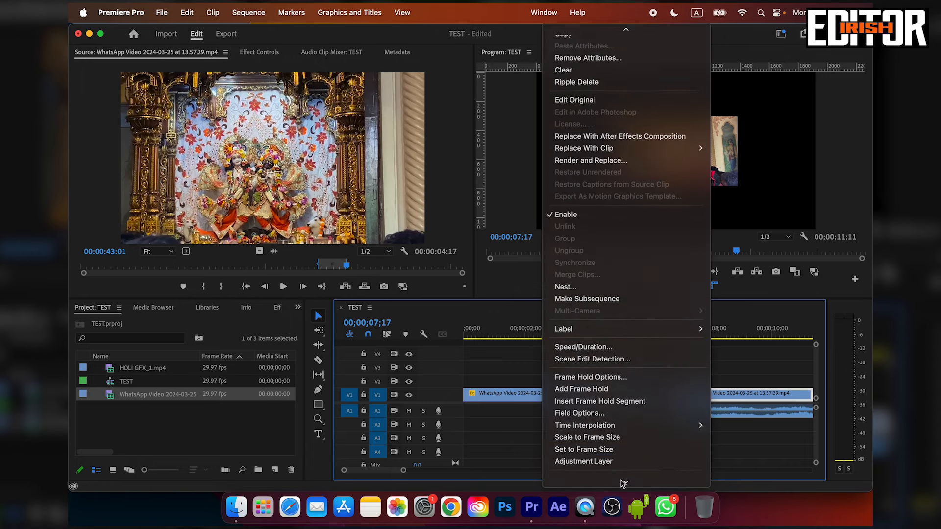
{"action": "left_click", "coordinate": [616, 430]}
{"action": "key", "text": "space"}
{"action": "key", "text": "space"}
Deselect the clip and save the project.
{"action": "left_click", "coordinate": [728, 376]}
{"action": "key", "text": "minus"}
{"action": "key", "text": "minus"}
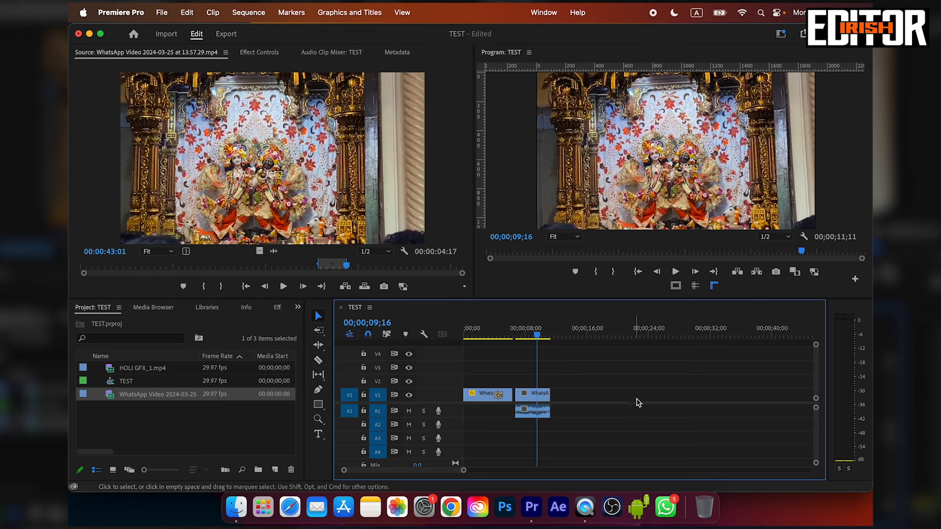
{"action": "key", "text": "super+s"}
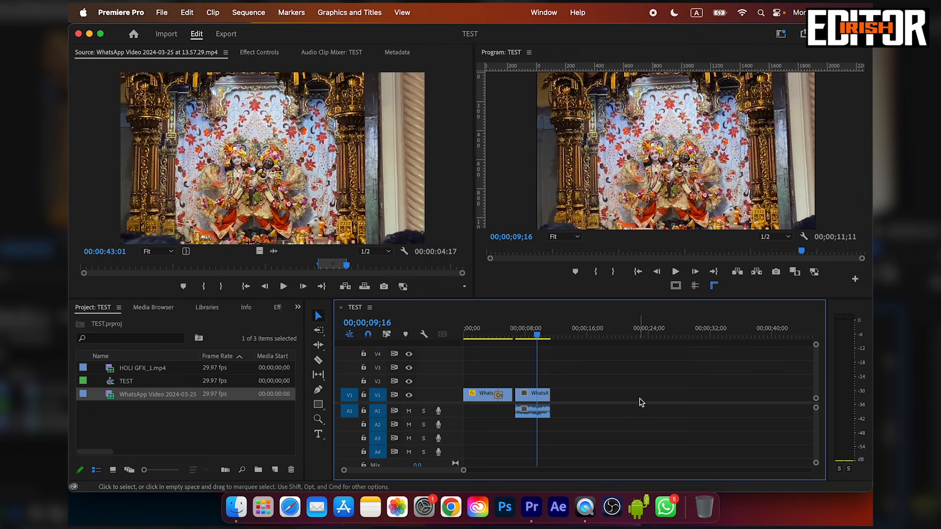